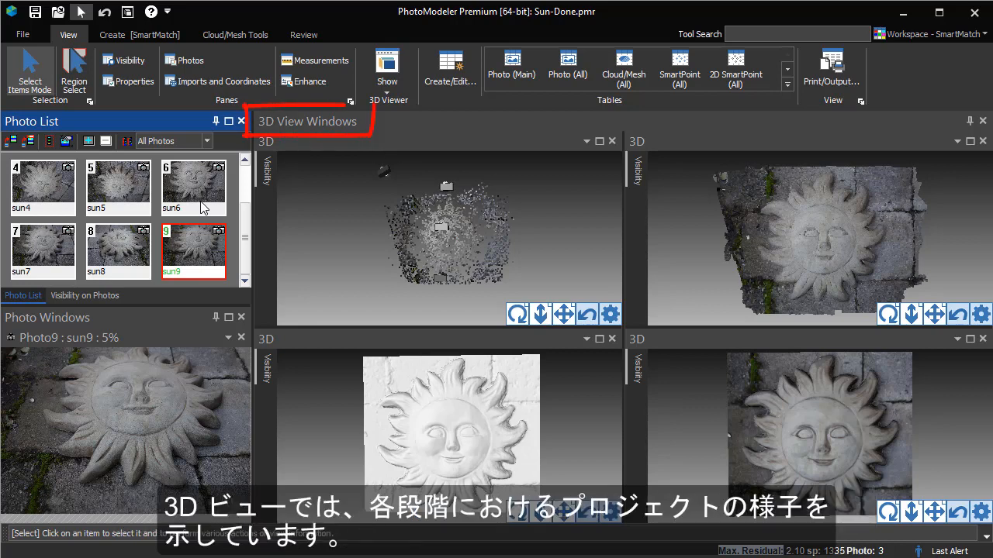
Examine the four 3D views of the sun project: SmartMatch points, dense point cloud, shaded mesh and textured mesh
{"action": "left_click", "coordinate": [329, 122]}
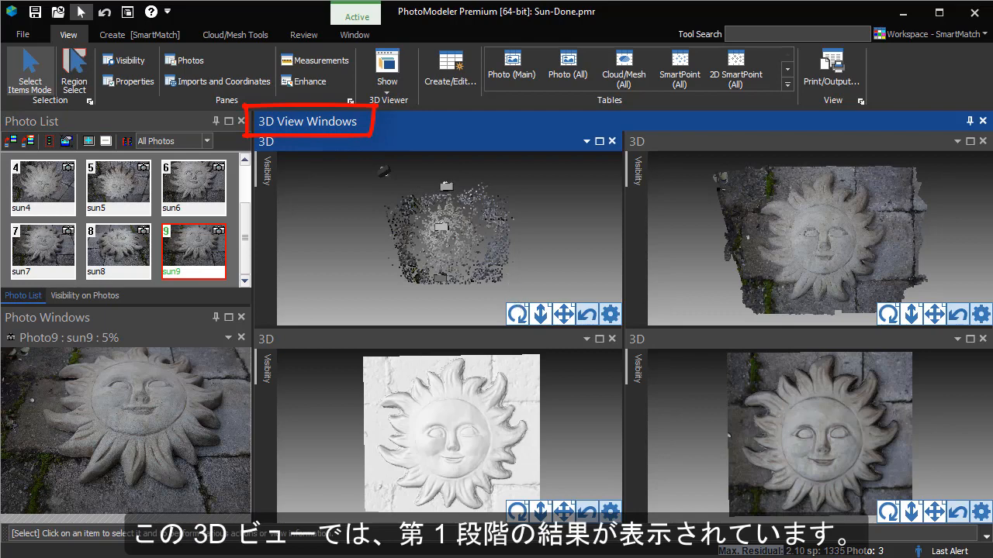
{"action": "left_click", "coordinate": [519, 314]}
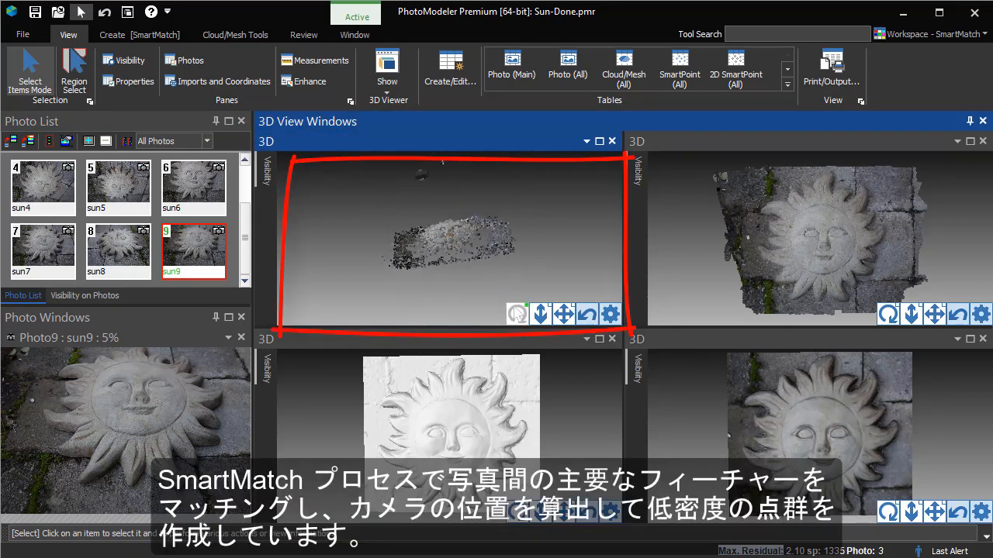
{"action": "left_click", "coordinate": [515, 313]}
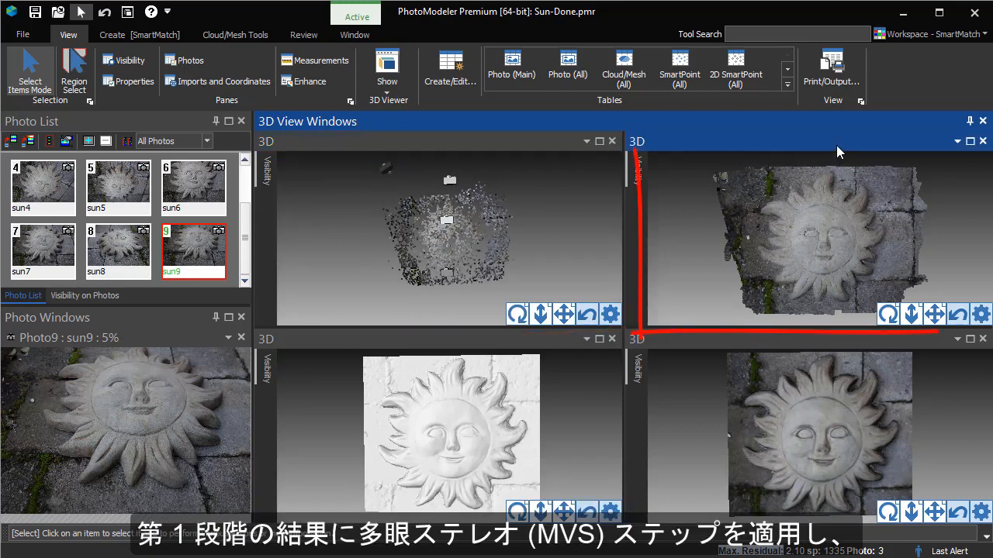
{"action": "left_click", "coordinate": [911, 313]}
{"action": "left_click_drag", "start_coordinate": [912, 313], "coordinate": [888, 313]}
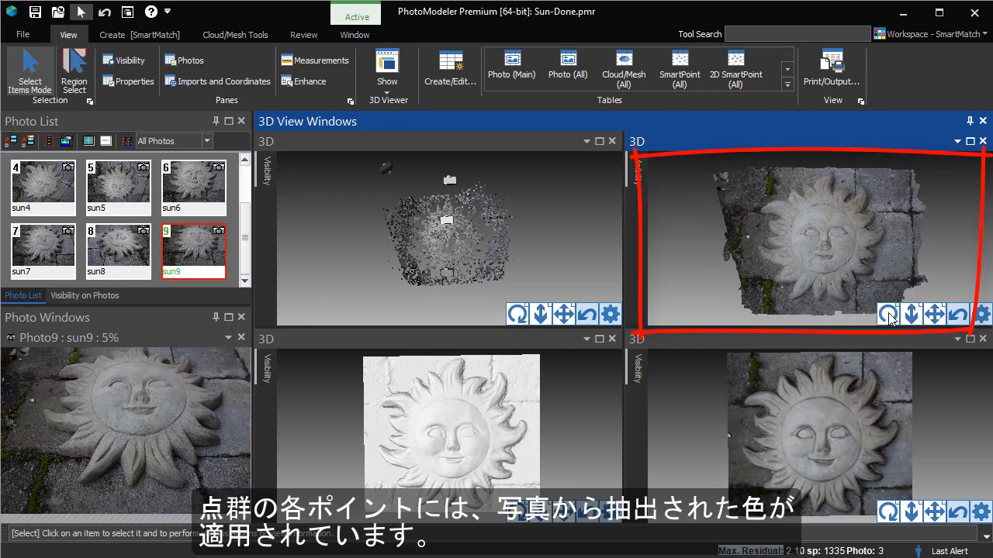
{"action": "left_click", "coordinate": [499, 337]}
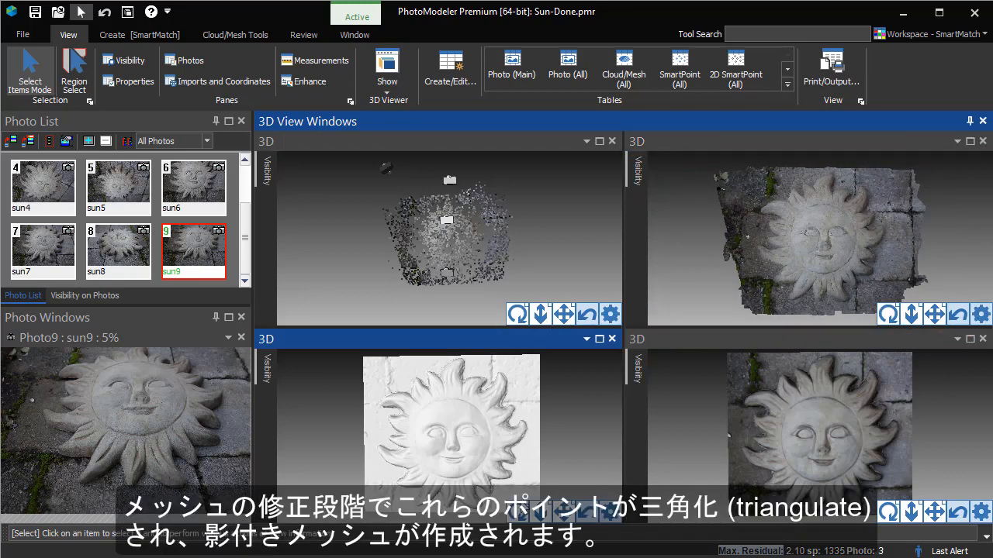
{"action": "left_click_drag", "start_coordinate": [517, 518], "coordinate": [517, 518]}
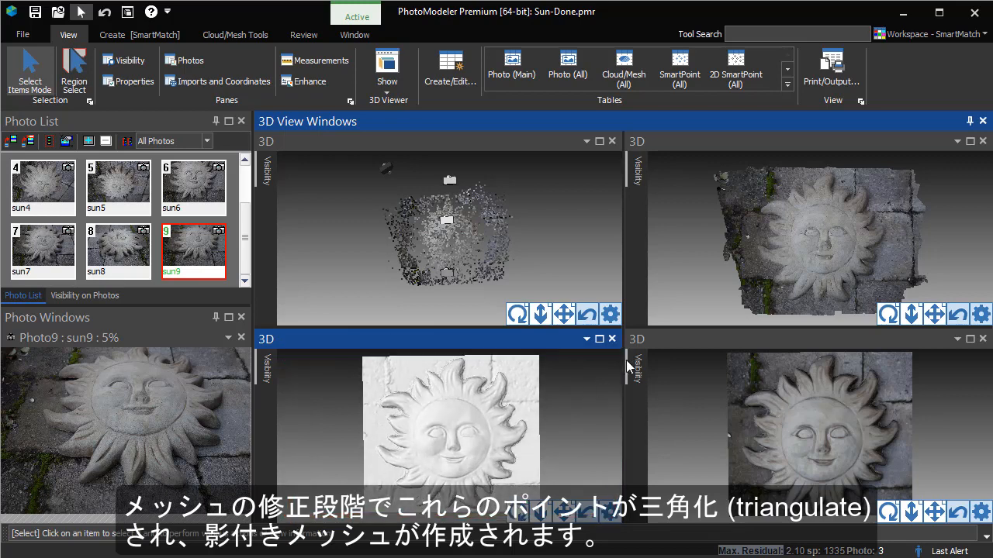
{"action": "left_click", "coordinate": [698, 333]}
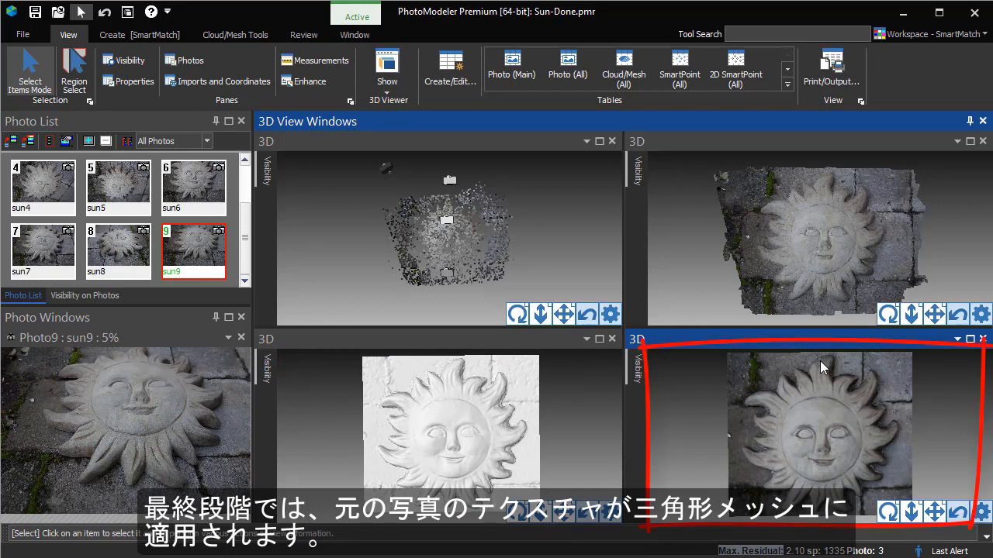
{"action": "left_click", "coordinate": [890, 512]}
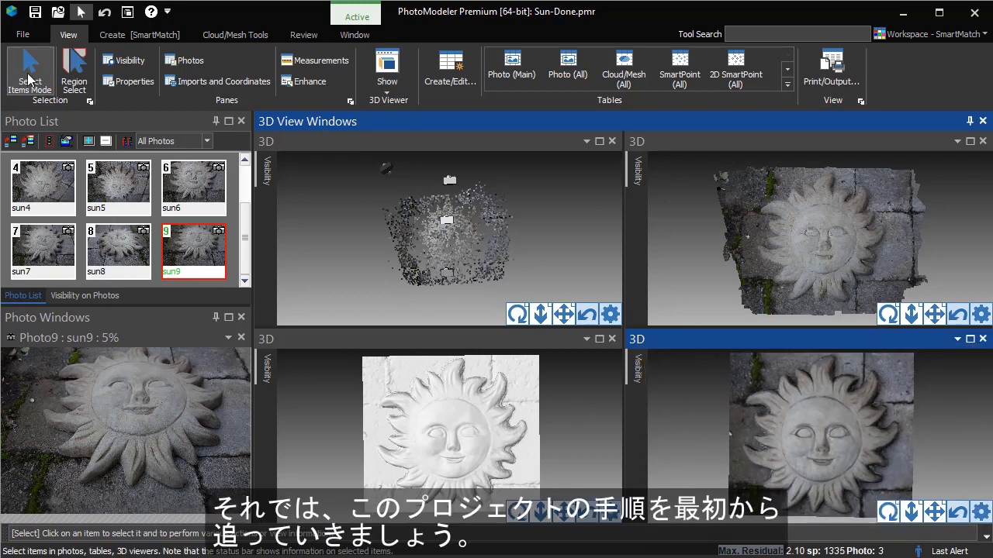
Start a new SmartMatch / DSM project with point cloud and mesh creation set to high density with MVS
{"action": "left_click", "coordinate": [20, 37]}
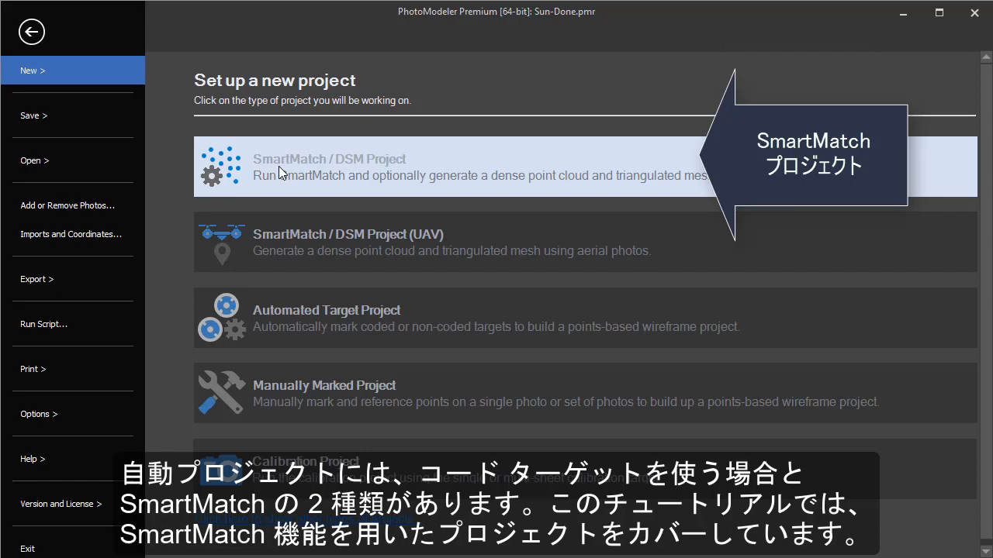
{"action": "left_click", "coordinate": [433, 174]}
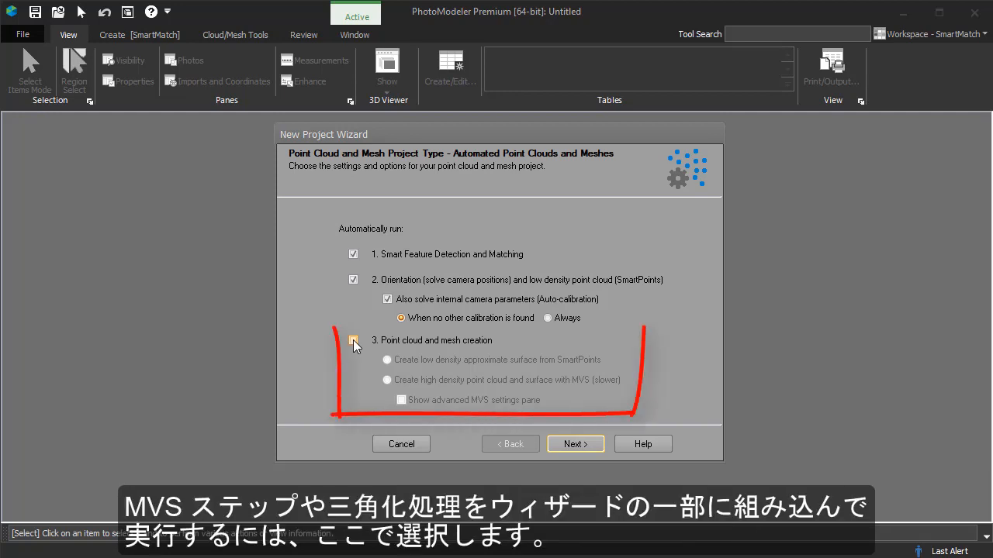
{"action": "left_click", "coordinate": [353, 341]}
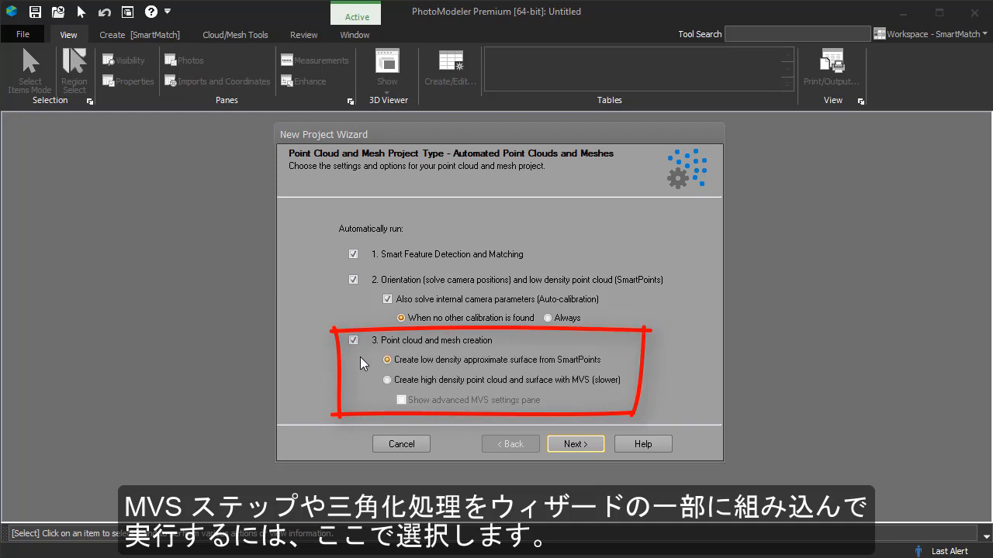
{"action": "left_click", "coordinate": [387, 381]}
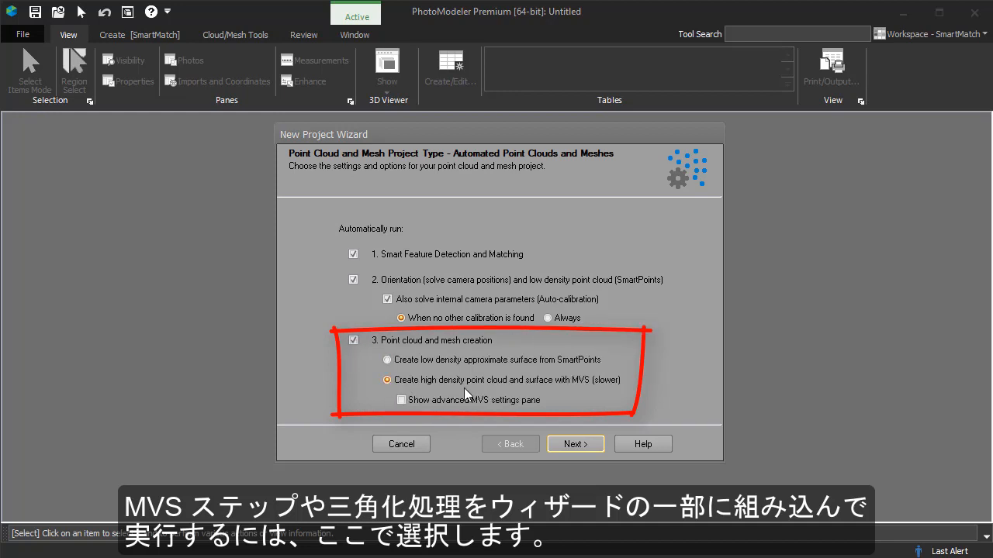
{"action": "left_click", "coordinate": [574, 444]}
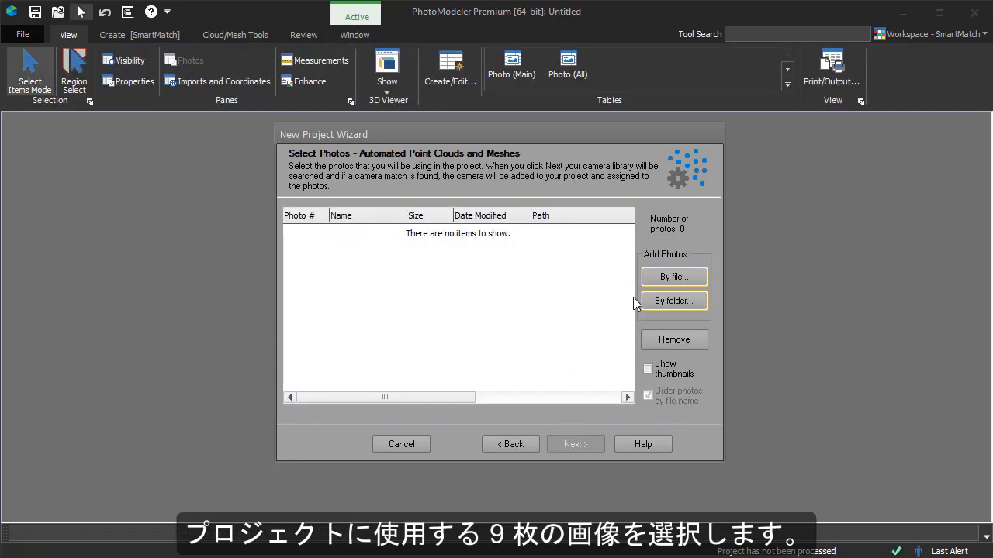
Add the photos Sun1.jpg through Sun9.jpg from the Sun folder to the new project
{"action": "left_click", "coordinate": [653, 281]}
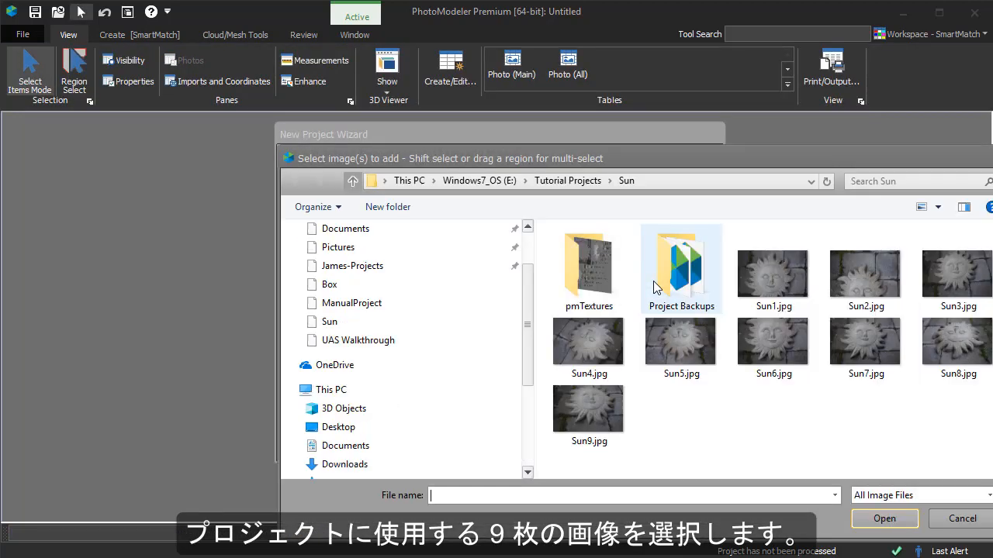
{"action": "left_click", "coordinate": [765, 280]}
{"action": "left_click", "coordinate": [626, 407], "text": "shift"}
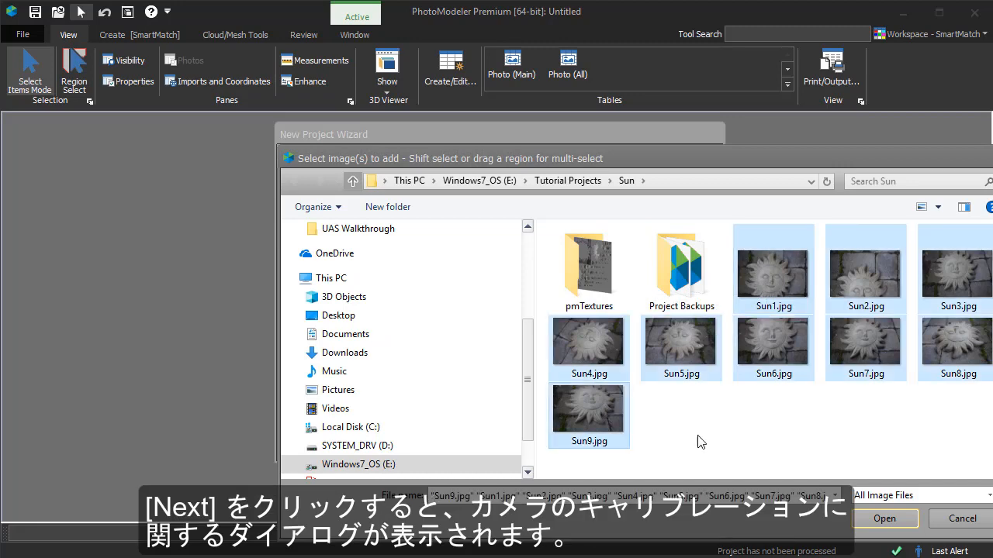
{"action": "left_click", "coordinate": [885, 518]}
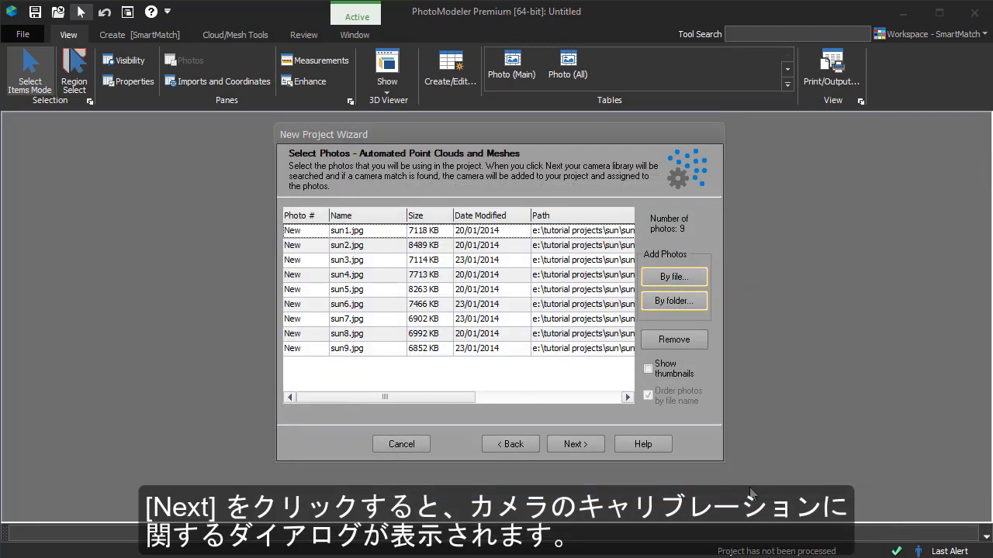
{"action": "left_click", "coordinate": [576, 442]}
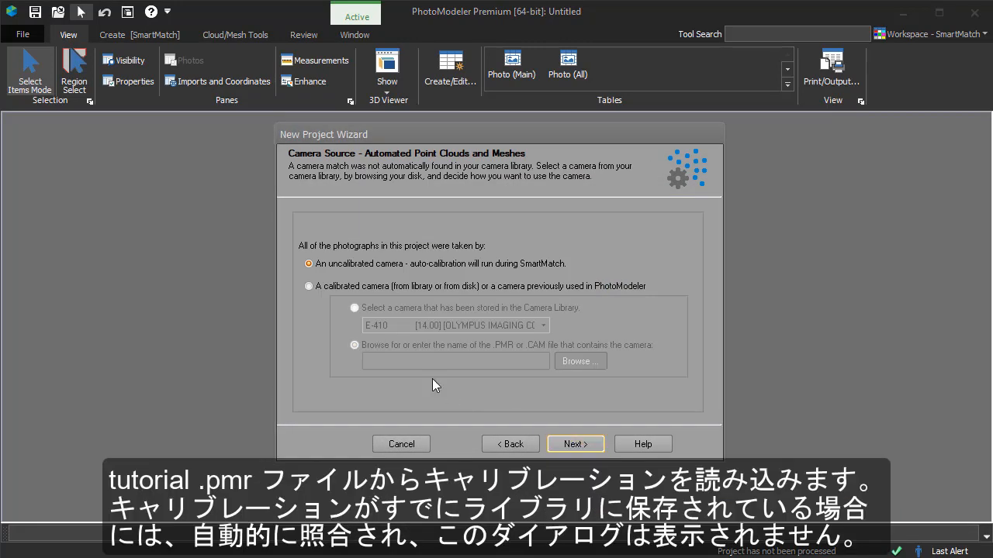
Use the calibrated camera stored in Sun-Done.pmr as the camera source and continue the project setup
{"action": "left_click", "coordinate": [322, 285]}
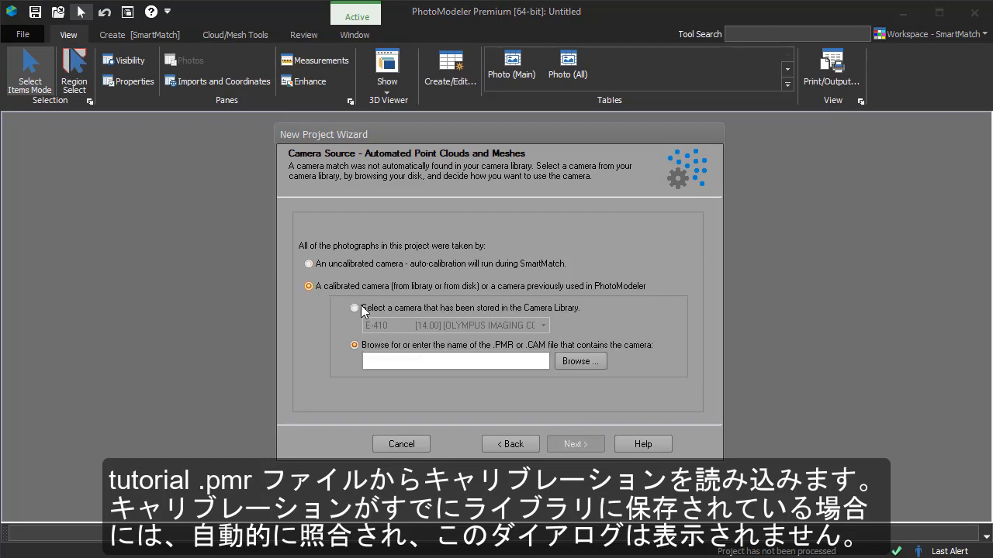
{"action": "left_click", "coordinate": [580, 361]}
{"action": "left_click", "coordinate": [783, 295]}
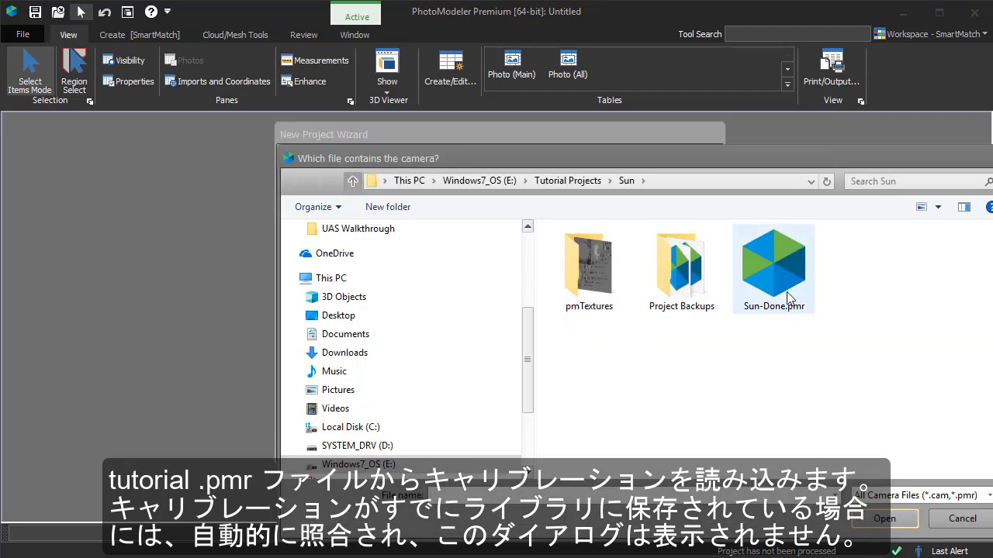
{"action": "left_click", "coordinate": [882, 518]}
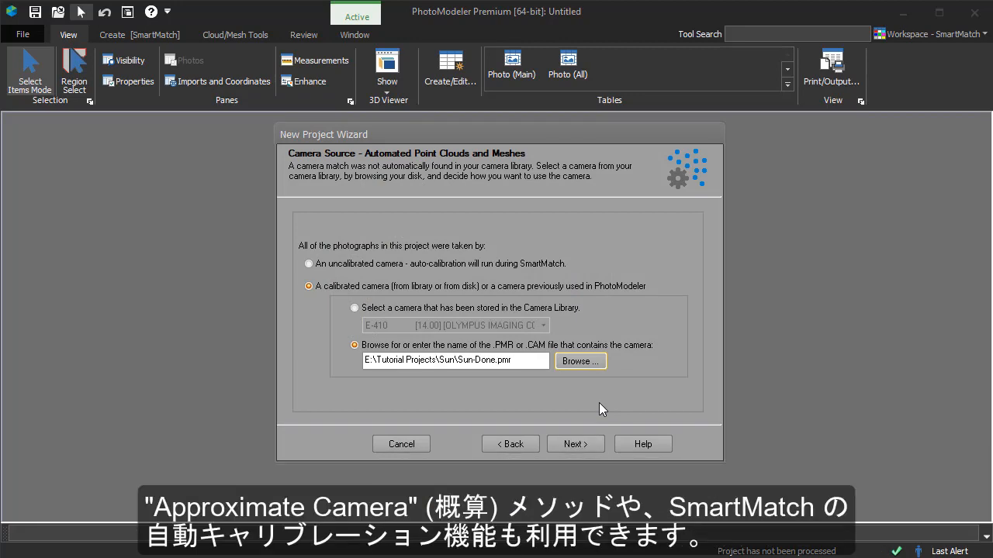
{"action": "left_click", "coordinate": [588, 442]}
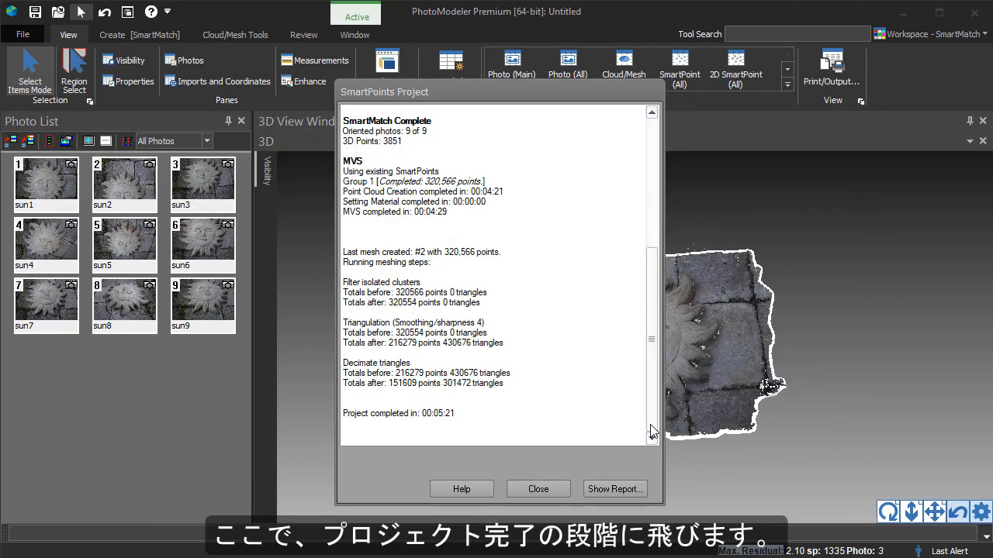
Close the finished processing summary and save the project as Sun-Done in the Sun folder
{"action": "left_click_drag", "start_coordinate": [656, 423], "coordinate": [652, 453]}
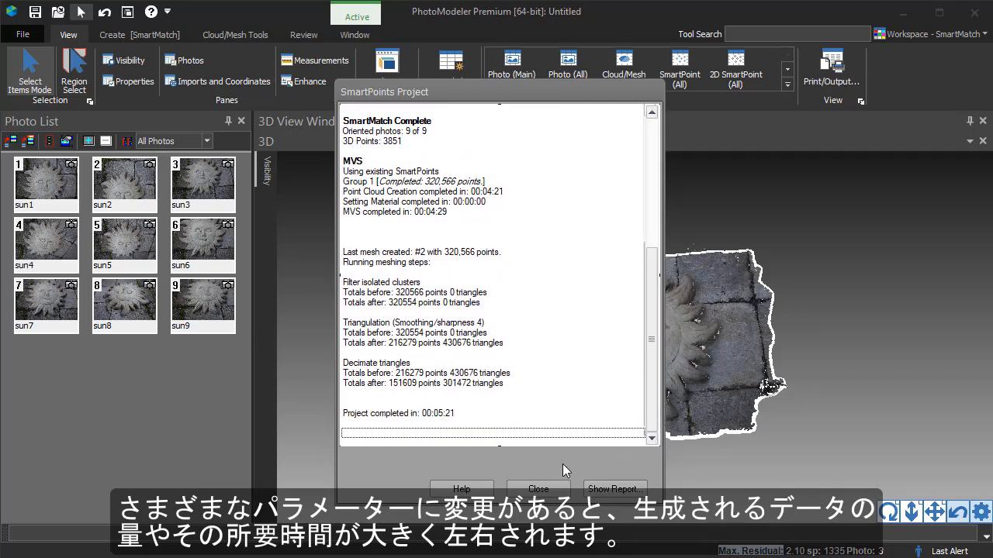
{"action": "left_click", "coordinate": [550, 489]}
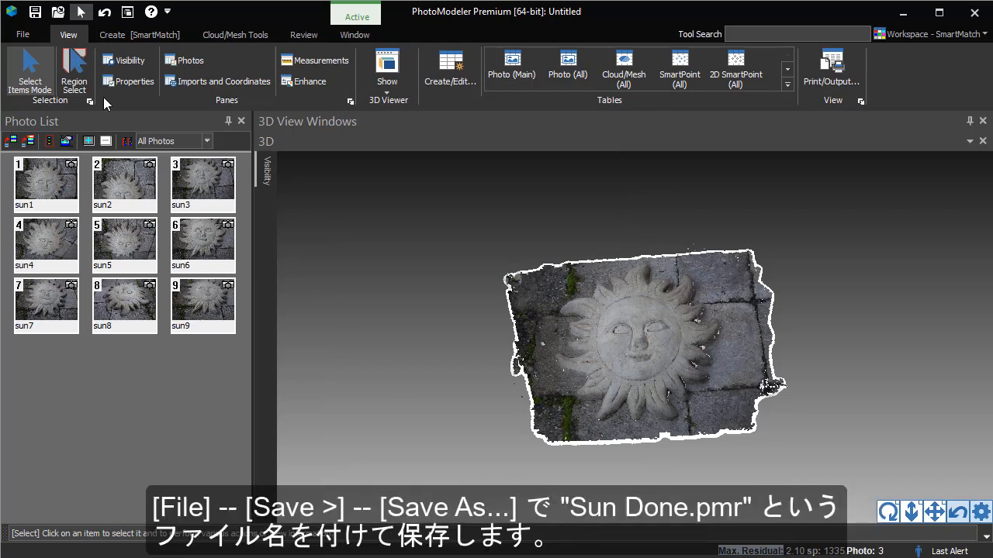
{"action": "left_click", "coordinate": [22, 34]}
{"action": "left_click", "coordinate": [34, 115]}
{"action": "left_click", "coordinate": [265, 159]}
{"action": "type", "text": "Sun-Done"}
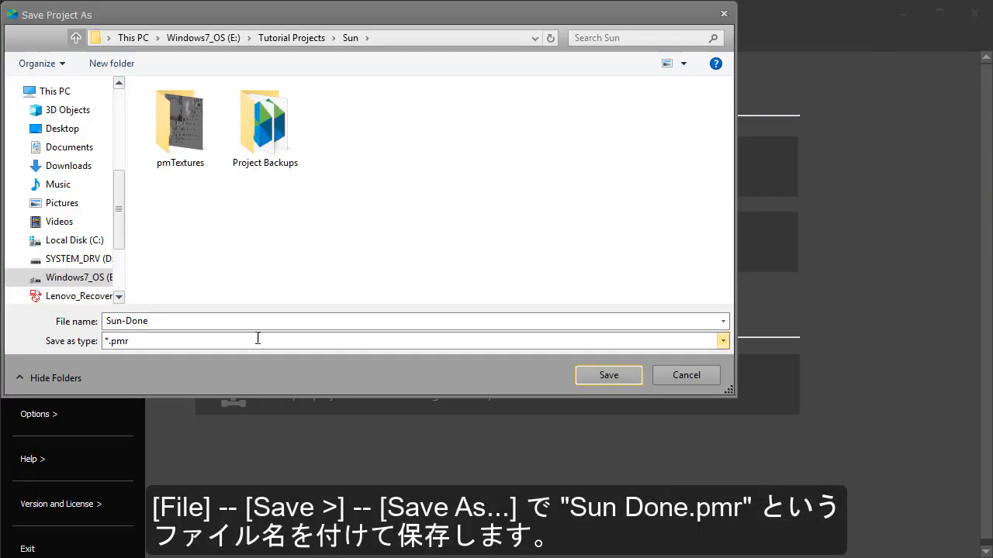
{"action": "left_click", "coordinate": [604, 376]}
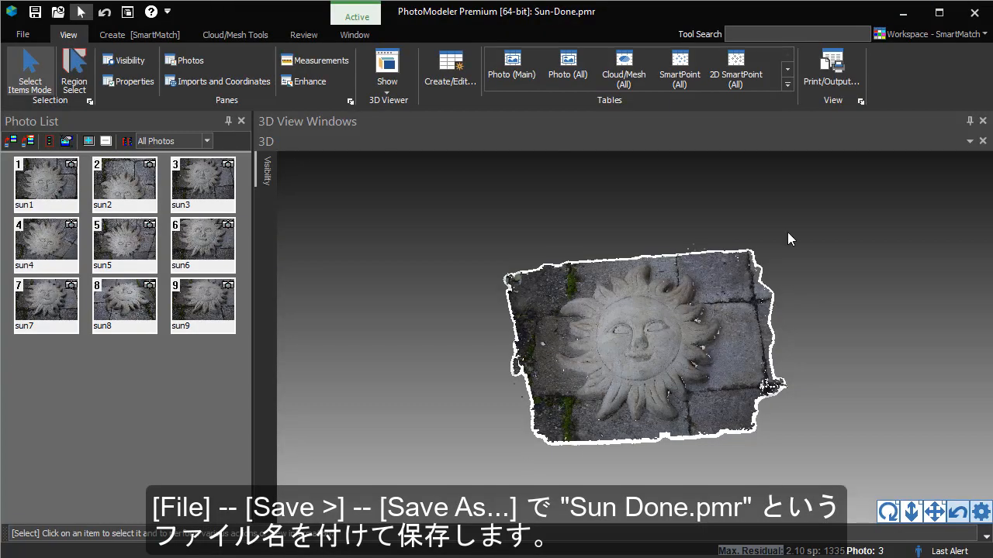
Close the 3D view, open photos sun1 and sun2 together, and compare the matched SmartMatch marks on the sun's ray up close
{"action": "left_click", "coordinate": [983, 121]}
{"action": "left_click", "coordinate": [38, 187]}
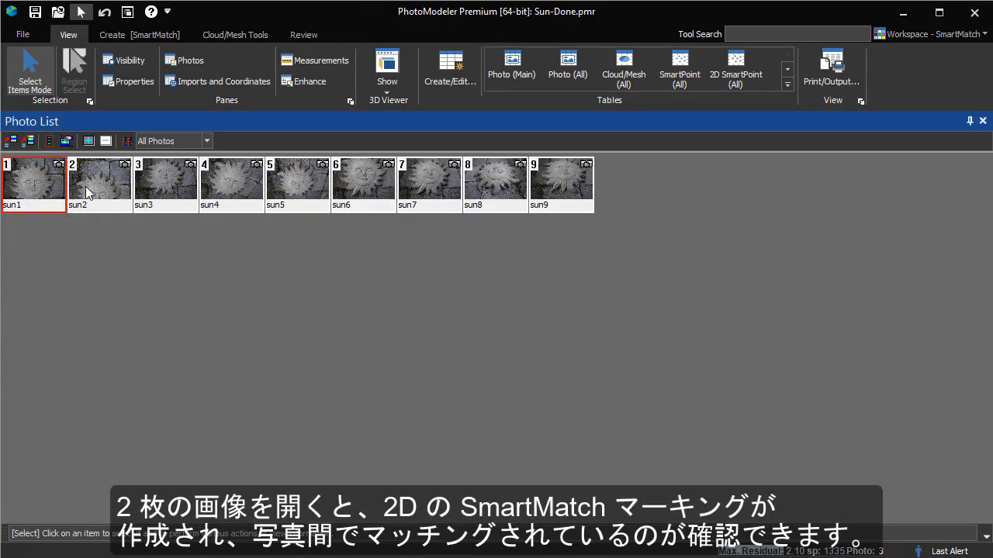
{"action": "left_click", "coordinate": [85, 186], "text": "ctrl"}
{"action": "left_click", "coordinate": [12, 142]}
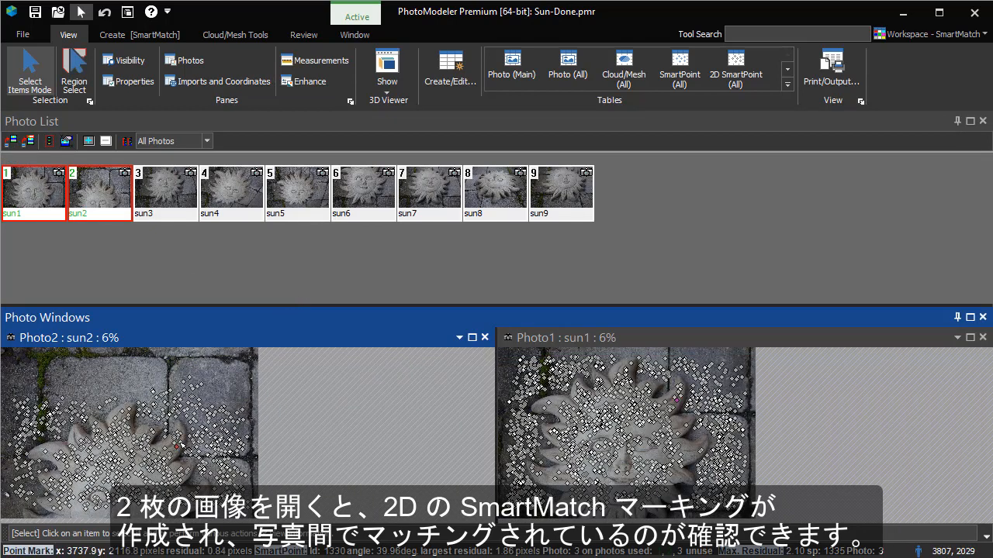
{"action": "scroll", "coordinate": [293, 466], "scroll_direction": "up", "scroll_amount": 2}
{"action": "scroll", "coordinate": [361, 448], "scroll_direction": "up", "scroll_amount": 3}
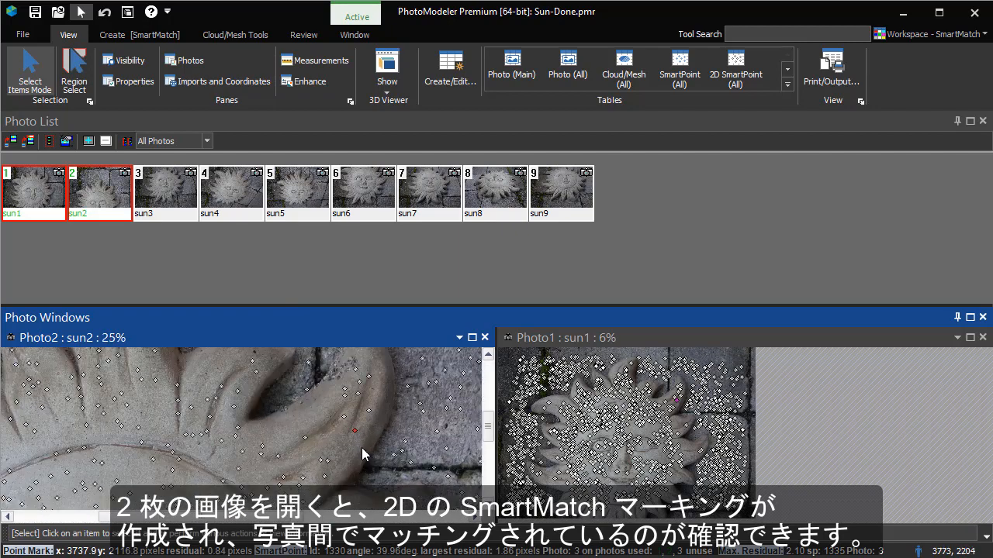
{"action": "scroll", "coordinate": [625, 374], "scroll_direction": "up", "scroll_amount": 2}
{"action": "scroll", "coordinate": [842, 395], "scroll_direction": "up", "scroll_amount": 3}
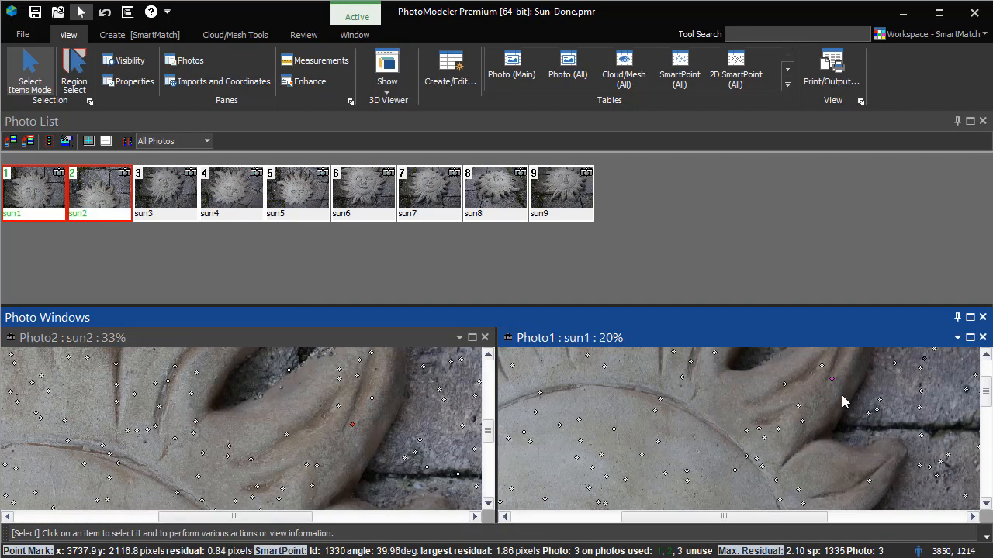
{"action": "middle_click_drag", "start_coordinate": [840, 383], "coordinate": [814, 425]}
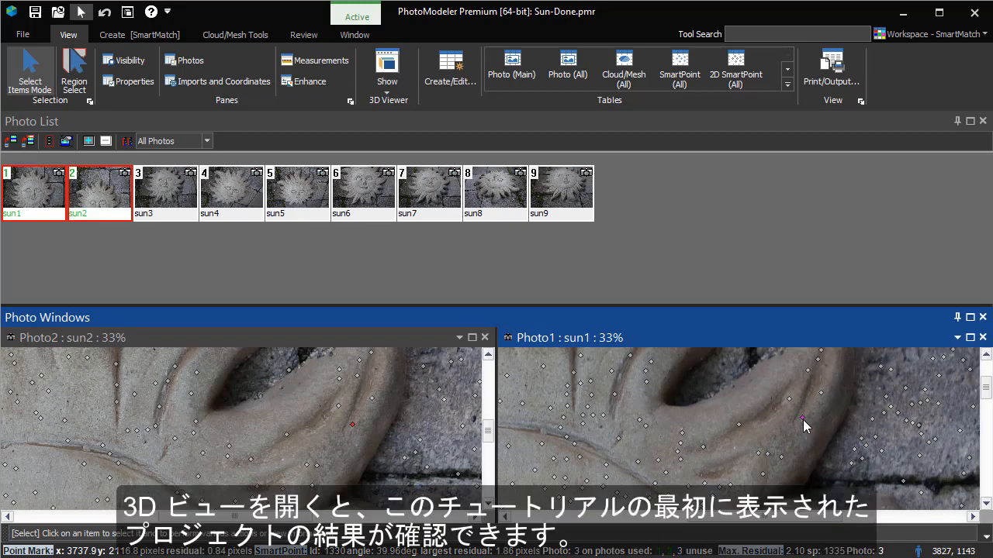
Reopen the 3D view and hide its triangulated meshes and point clouds to inspect only the SmartMatch points
{"action": "left_click", "coordinate": [129, 12]}
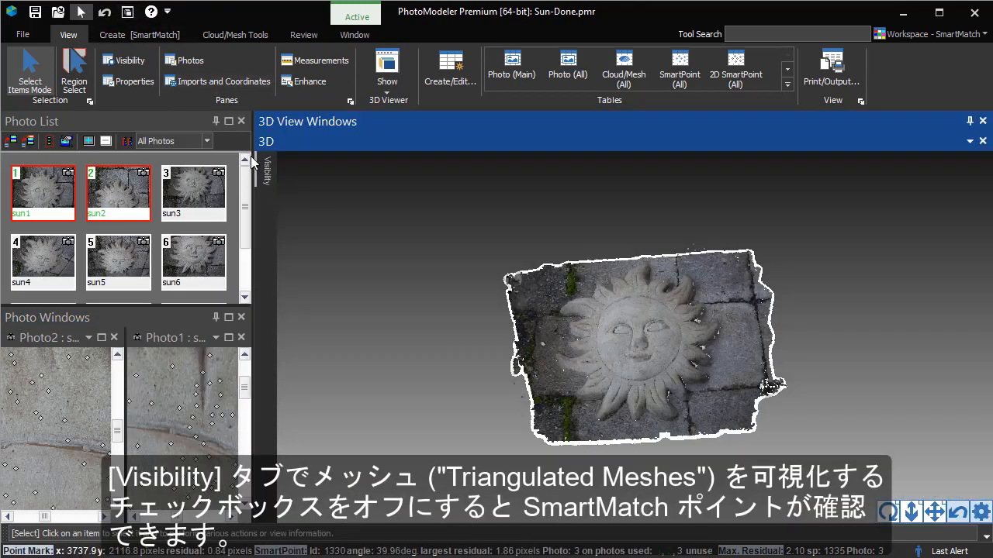
{"action": "mouse_move", "coordinate": [266, 167]}
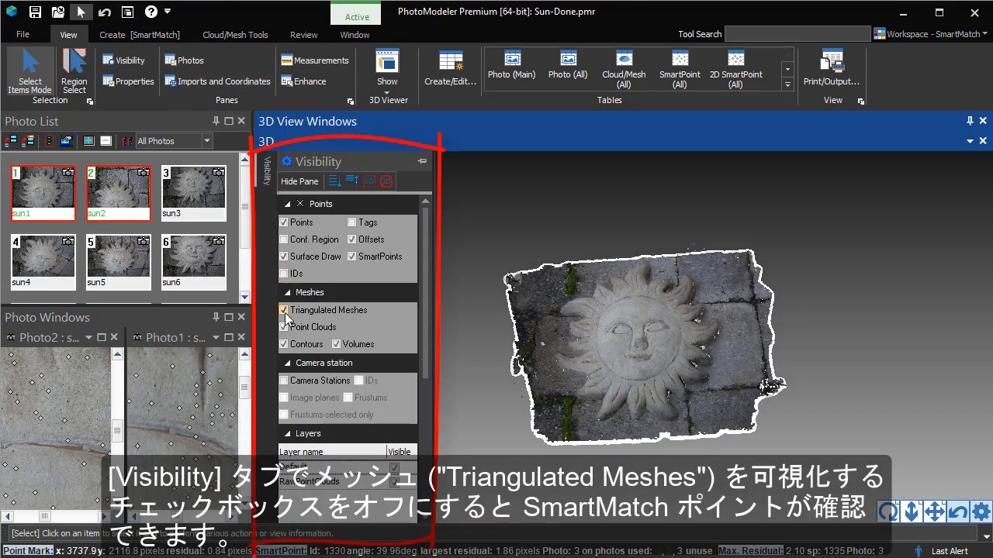
{"action": "left_click", "coordinate": [284, 310]}
{"action": "left_click", "coordinate": [284, 326]}
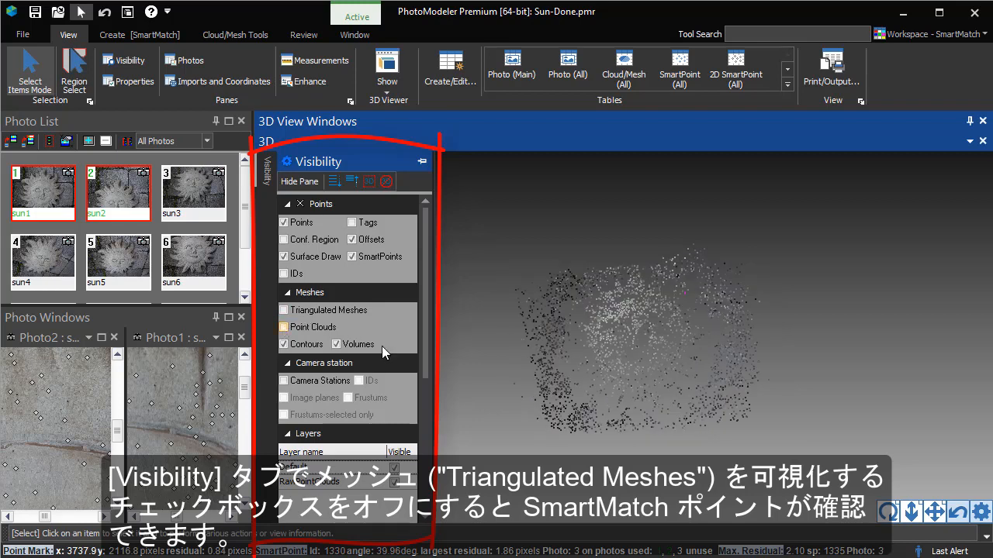
{"action": "mouse_move", "coordinate": [640, 413]}
{"action": "left_mouse_down"}
{"action": "mouse_move", "coordinate": [636, 351]}
{"action": "mouse_move", "coordinate": [651, 417]}
{"action": "mouse_move", "coordinate": [636, 354]}
{"action": "mouse_move", "coordinate": [807, 339]}
{"action": "mouse_move", "coordinate": [594, 359]}
{"action": "mouse_move", "coordinate": [625, 401]}
{"action": "mouse_move", "coordinate": [645, 390]}
{"action": "mouse_move", "coordinate": [639, 355]}
{"action": "left_mouse_up"}
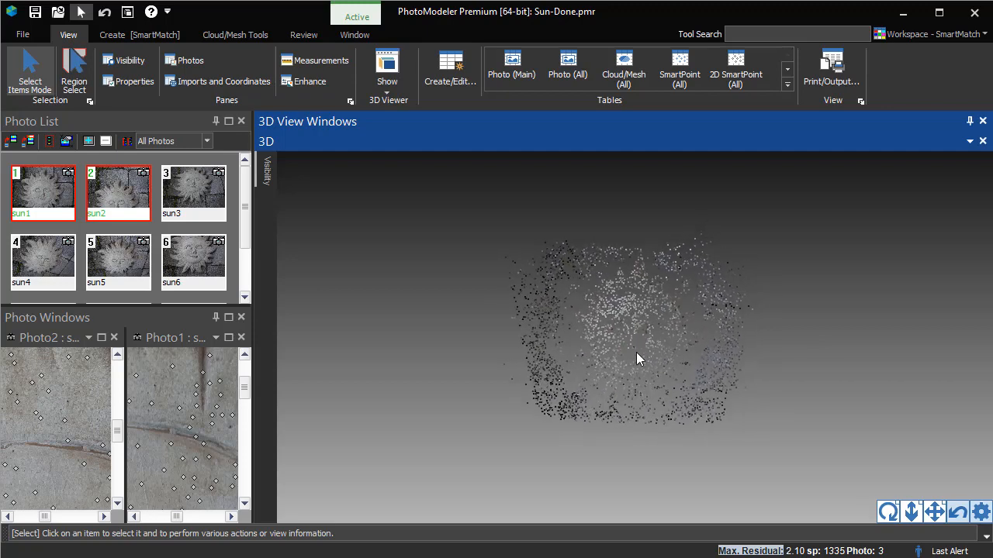
{"action": "scroll", "coordinate": [636, 351], "scroll_direction": "up", "scroll_amount": 3}
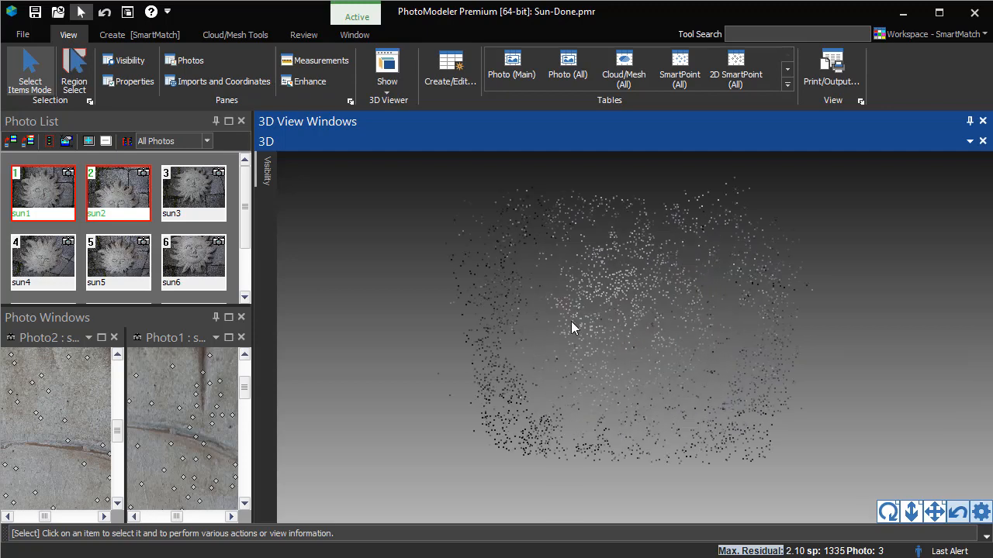
Hide the SmartPoints, show the point clouds in the 3D view, and examine the dense points on the sun's face up close
{"action": "left_click", "coordinate": [267, 170]}
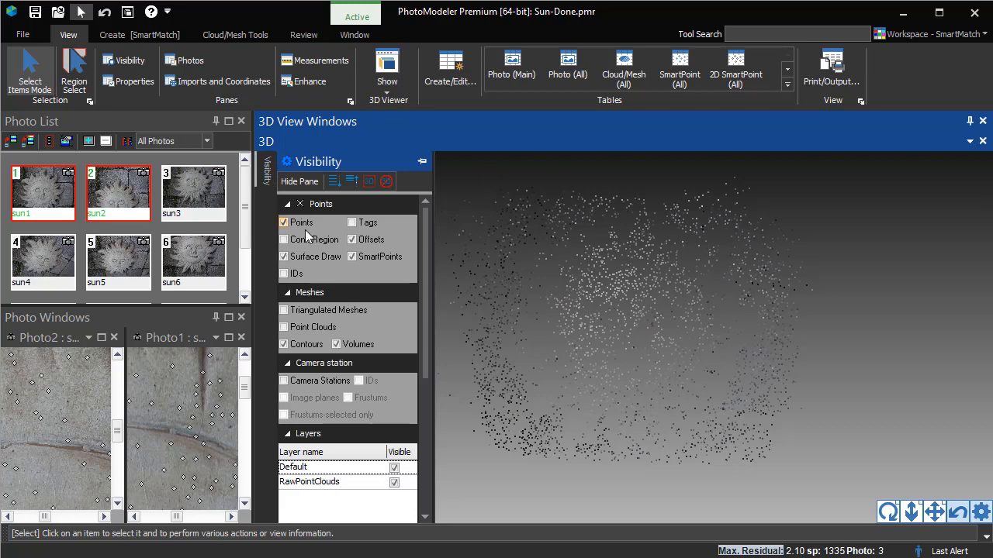
{"action": "left_click", "coordinate": [352, 257]}
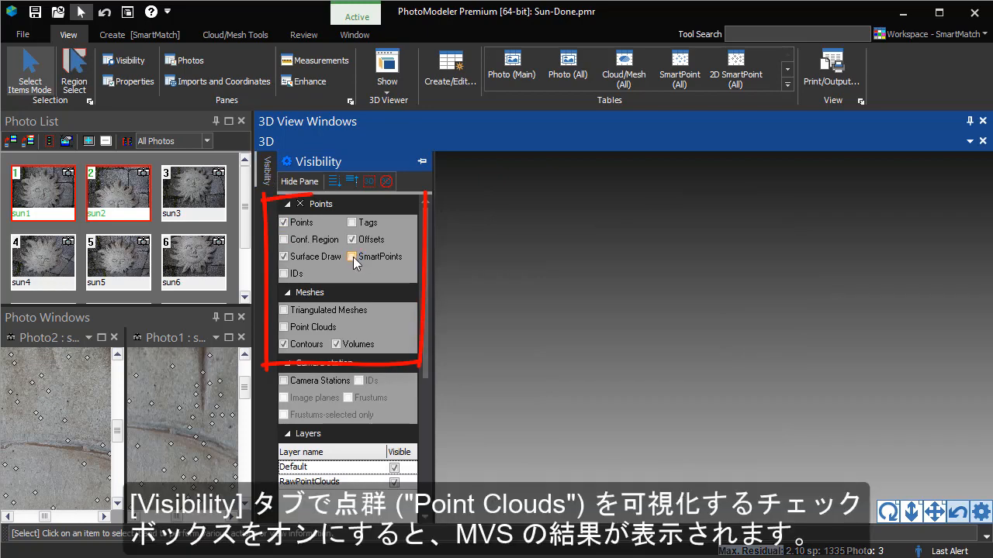
{"action": "left_click", "coordinate": [283, 328]}
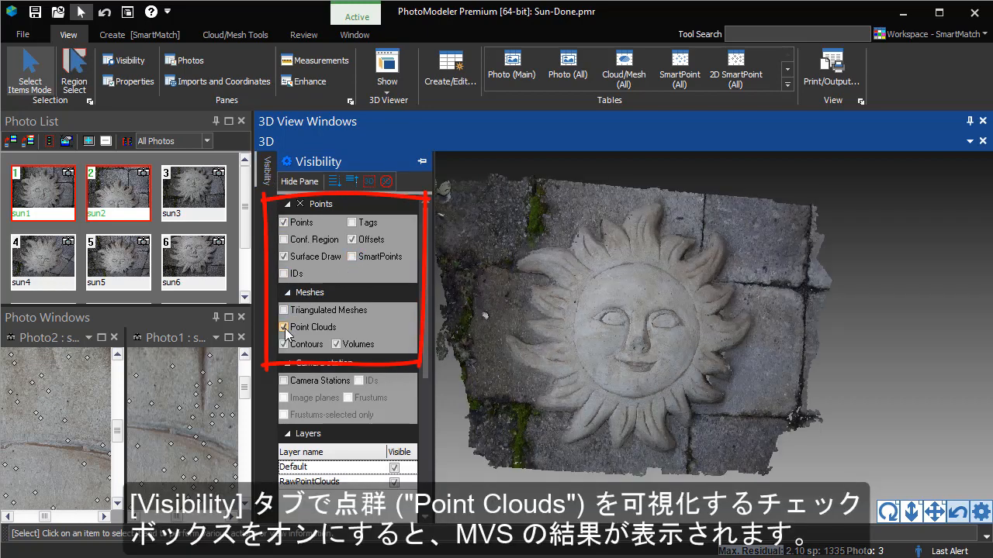
{"action": "mouse_move", "coordinate": [586, 353]}
{"action": "left_mouse_down"}
{"action": "mouse_move", "coordinate": [659, 349]}
{"action": "mouse_move", "coordinate": [586, 358]}
{"action": "mouse_move", "coordinate": [596, 349]}
{"action": "left_mouse_up"}
{"action": "scroll", "coordinate": [662, 346], "scroll_direction": "up", "scroll_amount": 6}
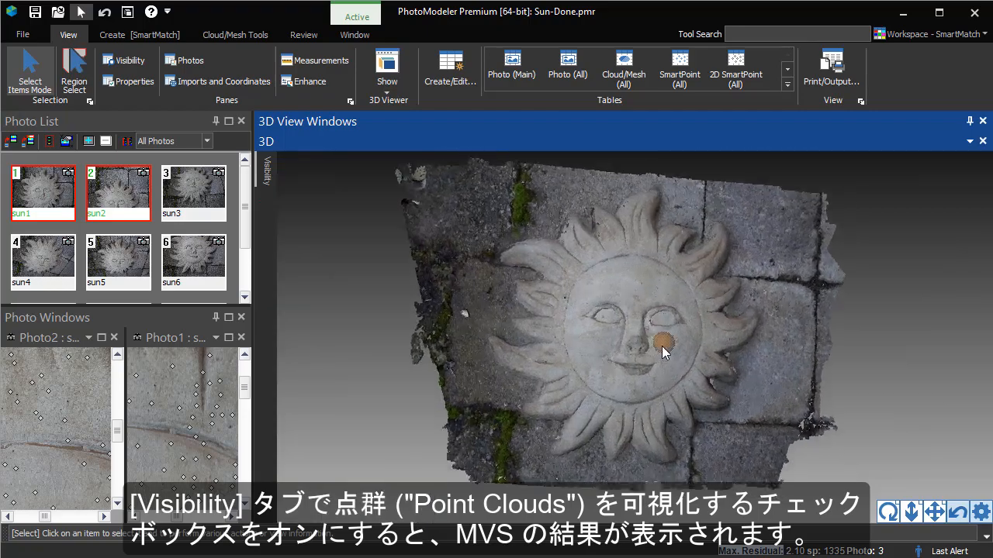
{"action": "scroll", "coordinate": [628, 352], "scroll_direction": "up", "scroll_amount": 8}
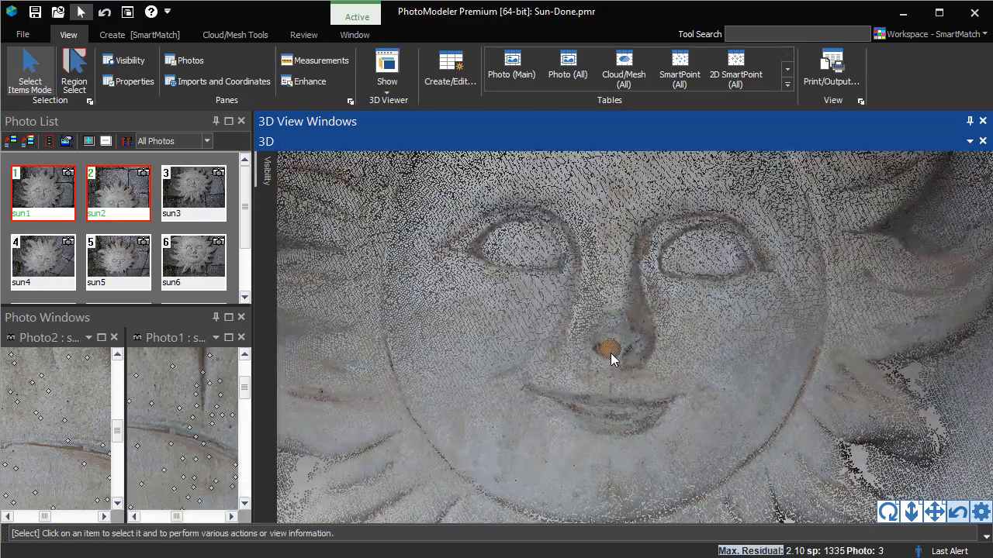
{"action": "scroll", "coordinate": [610, 353], "scroll_direction": "down", "scroll_amount": 10}
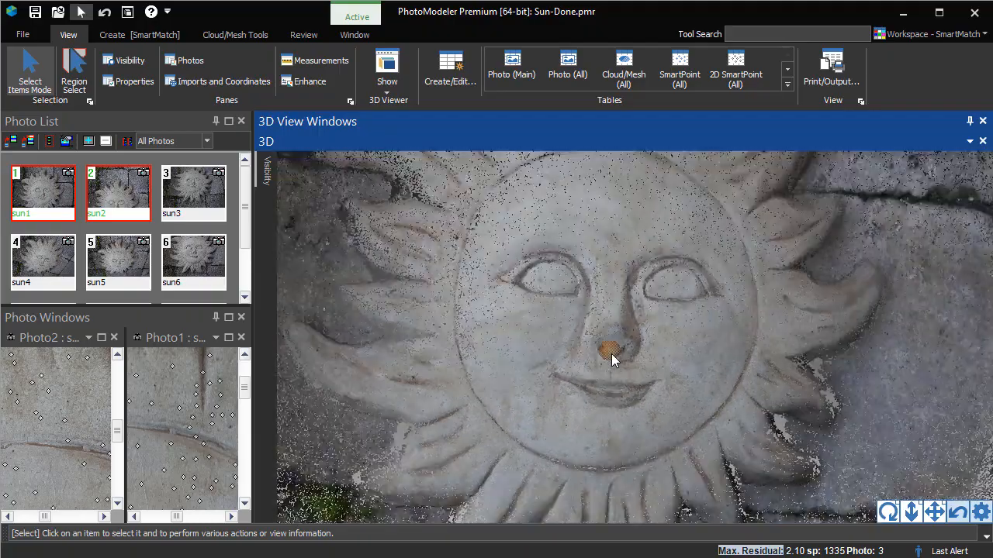
{"action": "scroll", "coordinate": [612, 359], "scroll_direction": "down", "scroll_amount": 4}
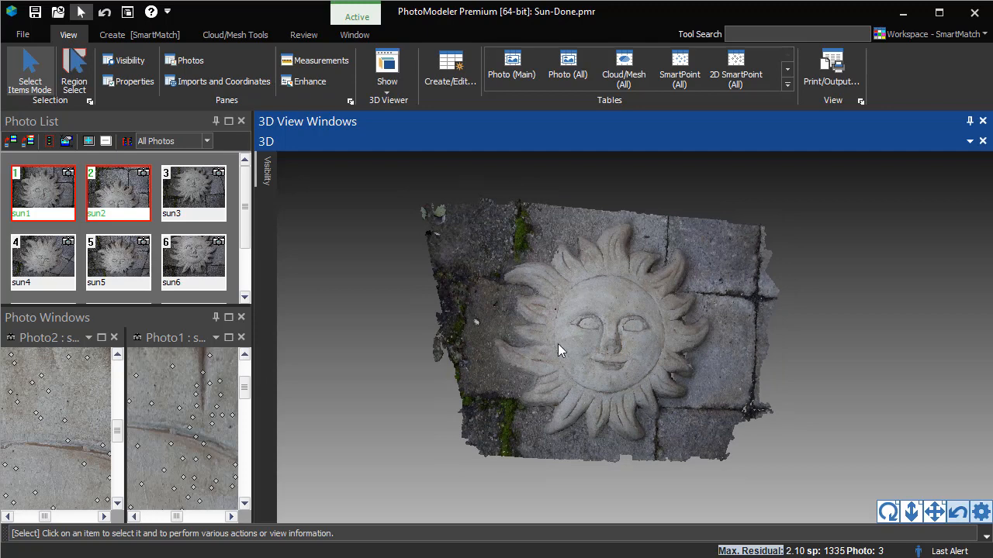
Hide the point clouds and show the triangulated meshes to inspect the shaded sun surface from different angles
{"action": "left_click", "coordinate": [264, 181]}
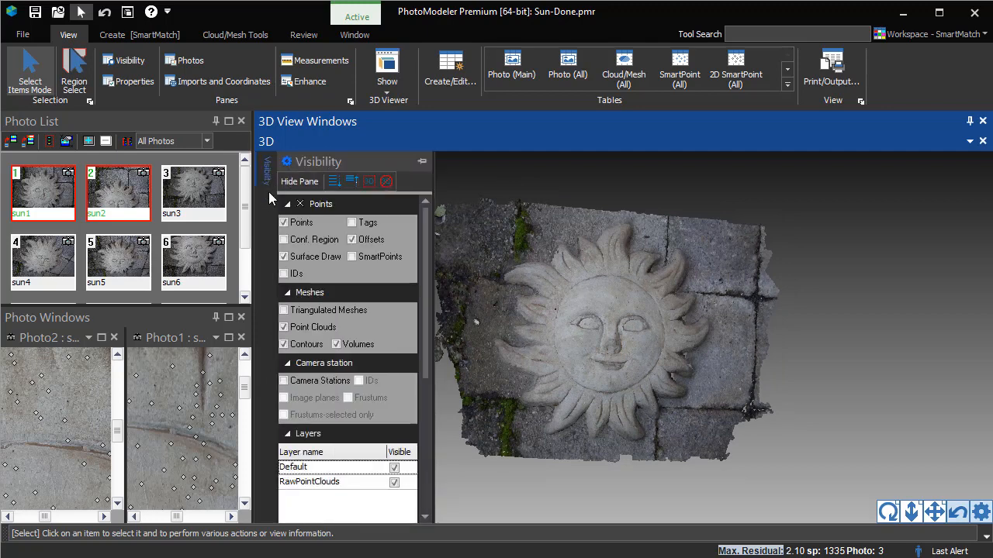
{"action": "left_click", "coordinate": [283, 328]}
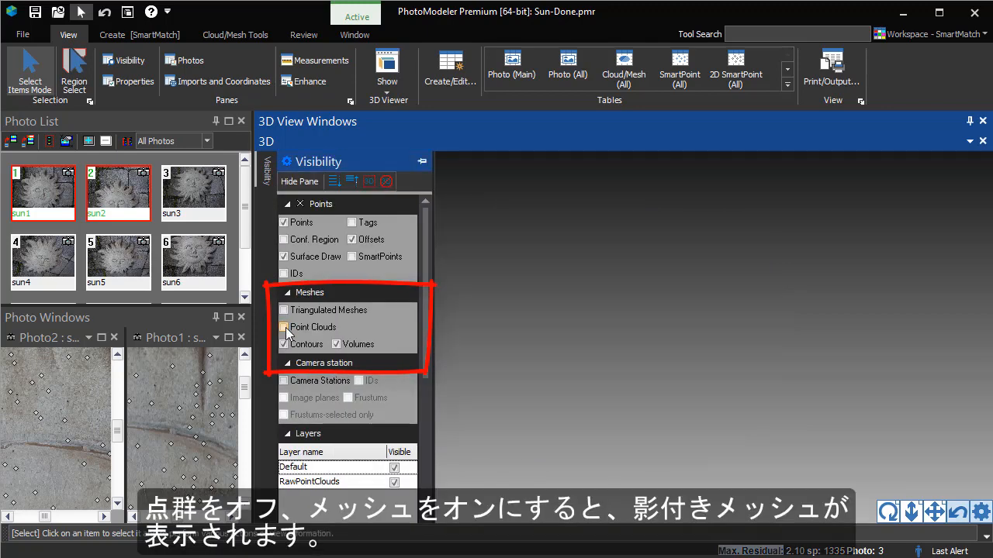
{"action": "left_click", "coordinate": [284, 311]}
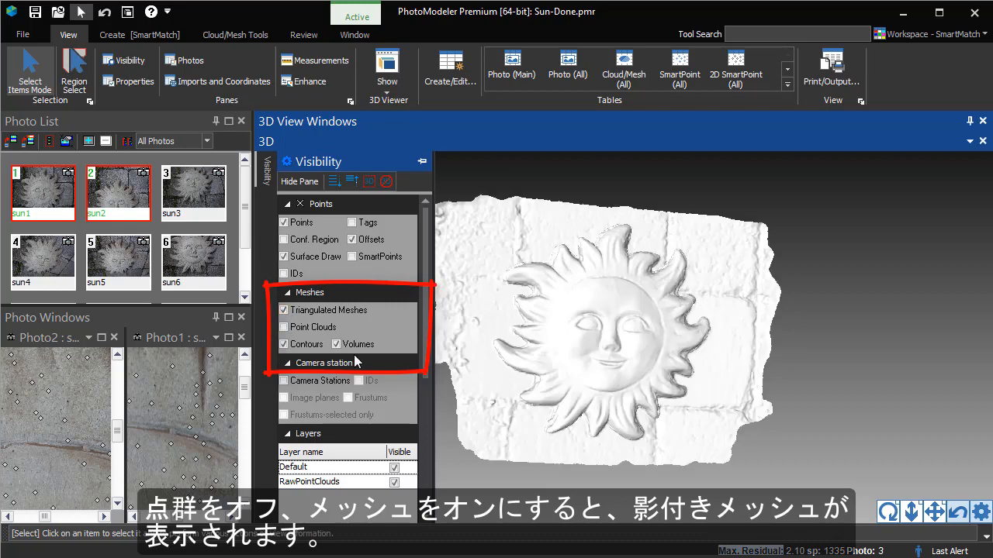
{"action": "mouse_move", "coordinate": [530, 375]}
{"action": "left_mouse_down"}
{"action": "mouse_move", "coordinate": [579, 376]}
{"action": "mouse_move", "coordinate": [510, 375]}
{"action": "left_mouse_up"}
{"action": "mouse_move", "coordinate": [604, 348]}
{"action": "left_mouse_down"}
{"action": "mouse_move", "coordinate": [602, 406]}
{"action": "mouse_move", "coordinate": [582, 227]}
{"action": "mouse_move", "coordinate": [588, 326]}
{"action": "mouse_move", "coordinate": [547, 326]}
{"action": "mouse_move", "coordinate": [591, 315]}
{"action": "mouse_move", "coordinate": [573, 313]}
{"action": "left_mouse_up"}
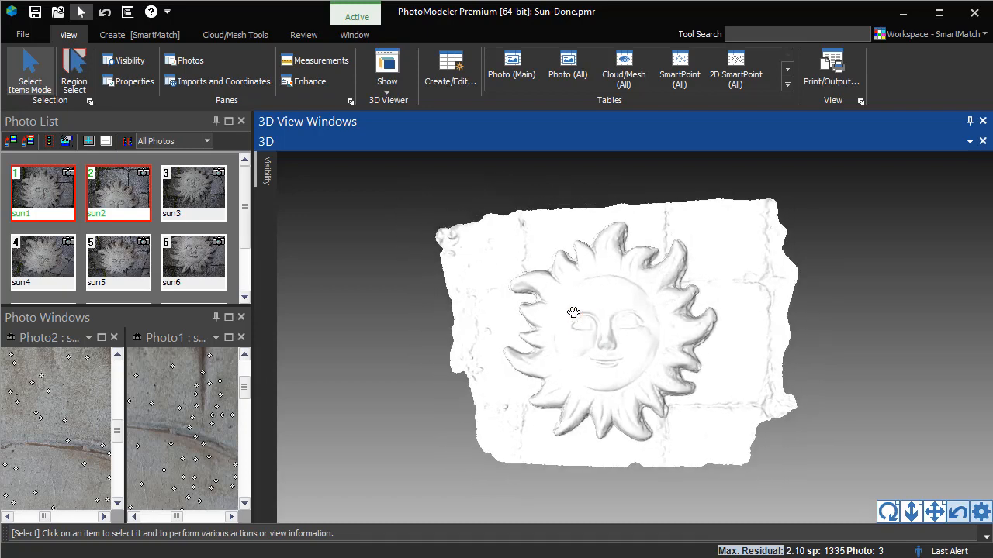
Set the surface and mesh display style to Quality textures, continuing with texture generation, and inspect the textured sun model
{"action": "left_click", "coordinate": [264, 187]}
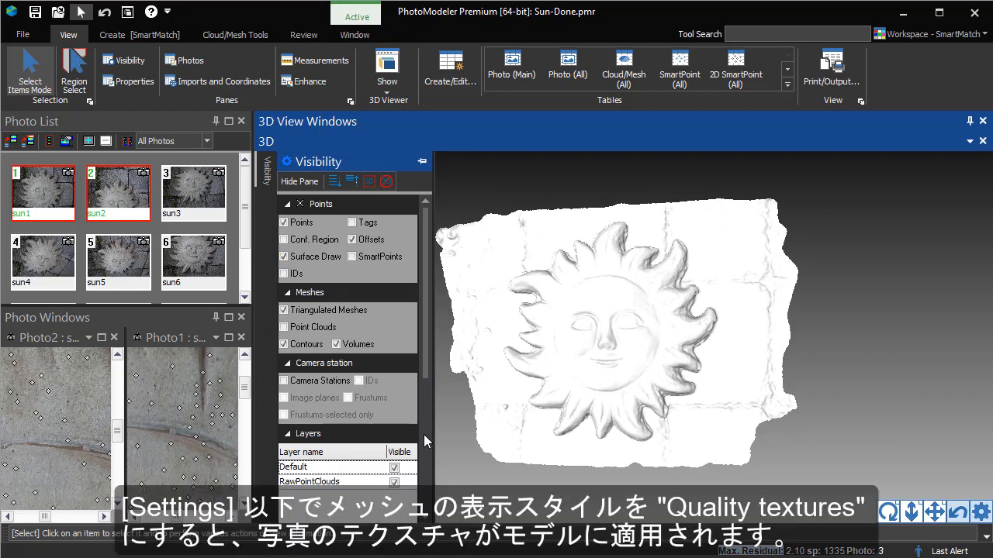
{"action": "scroll", "coordinate": [424, 436], "scroll_direction": "down", "scroll_amount": 3}
{"action": "left_click", "coordinate": [375, 392]}
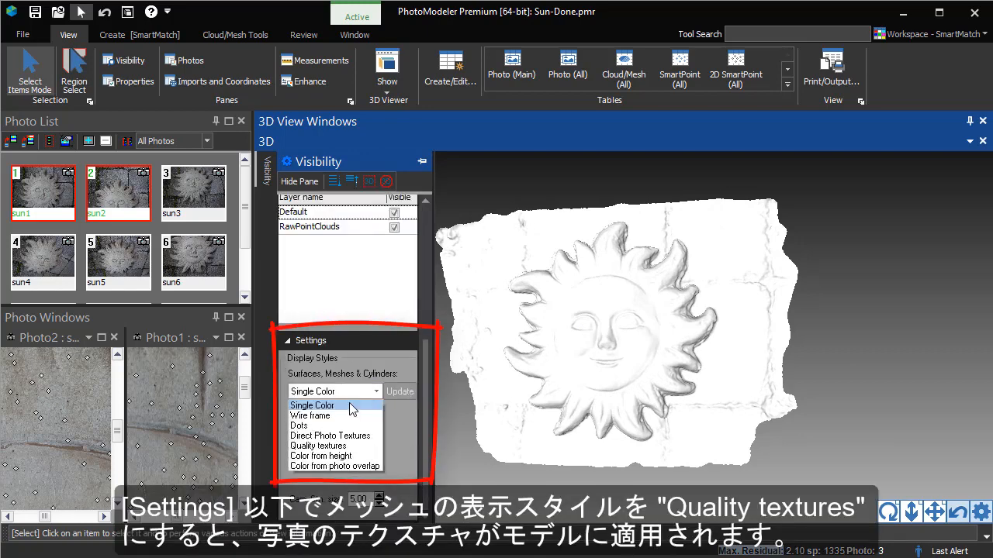
{"action": "left_click", "coordinate": [347, 446]}
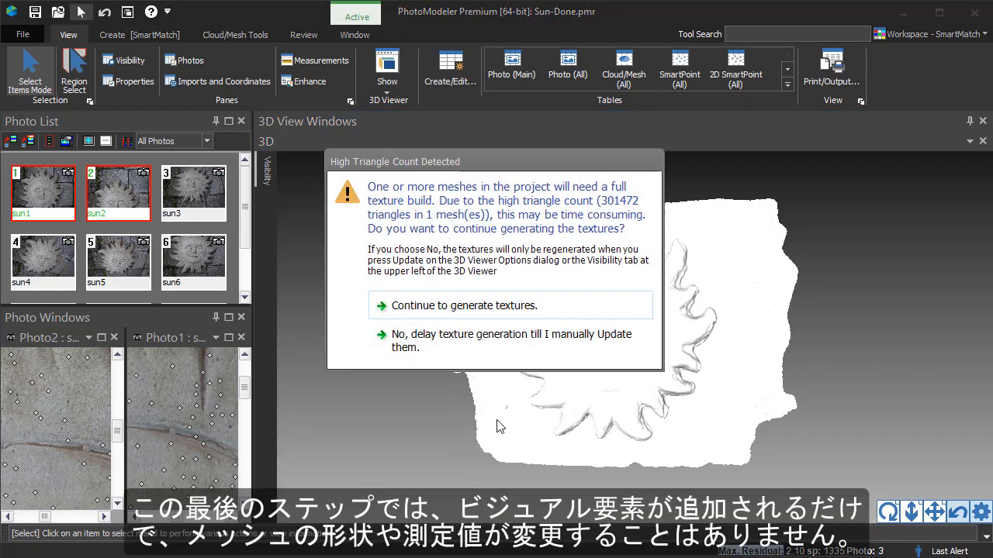
{"action": "left_click", "coordinate": [454, 310]}
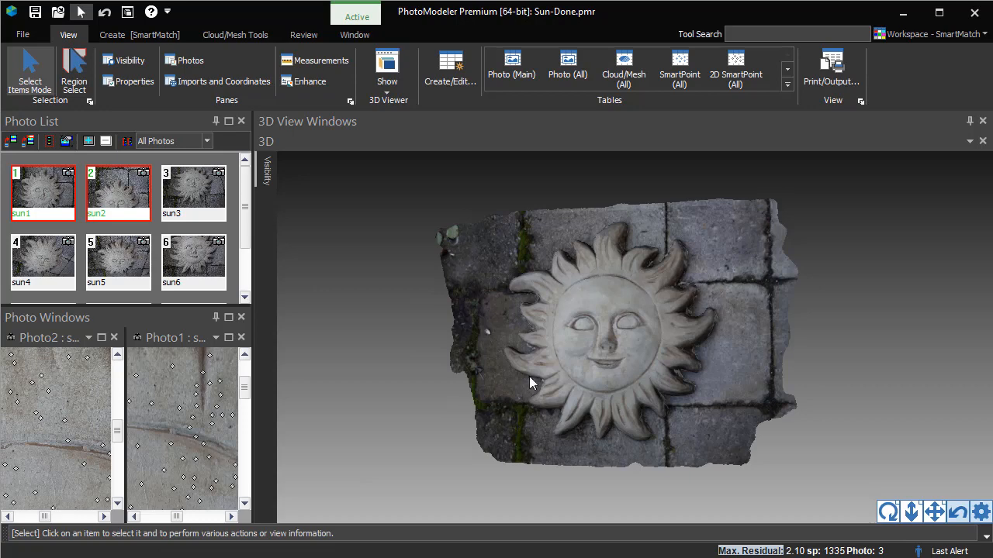
{"action": "left_click_drag", "start_coordinate": [531, 374], "coordinate": [629, 337]}
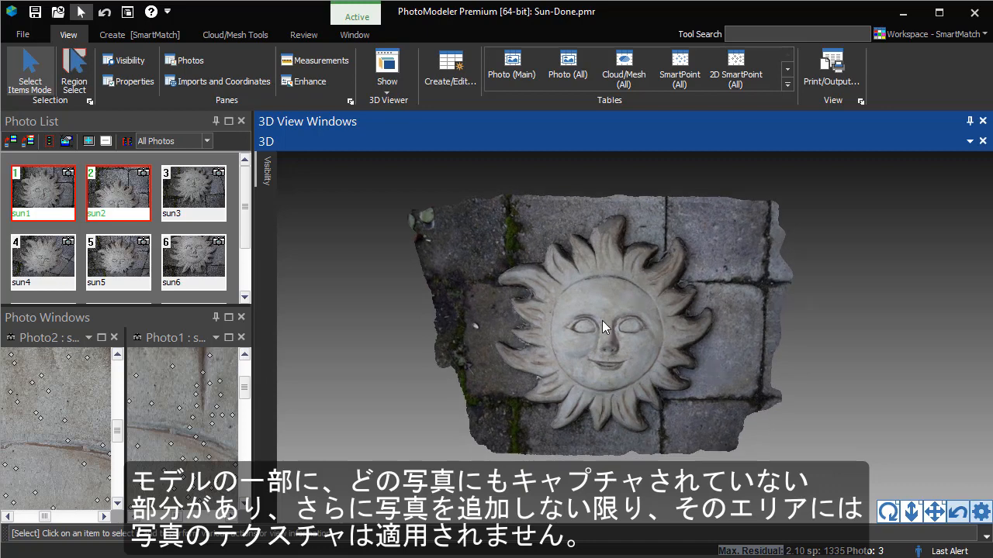
{"action": "scroll", "coordinate": [611, 304], "scroll_direction": "up", "scroll_amount": 5}
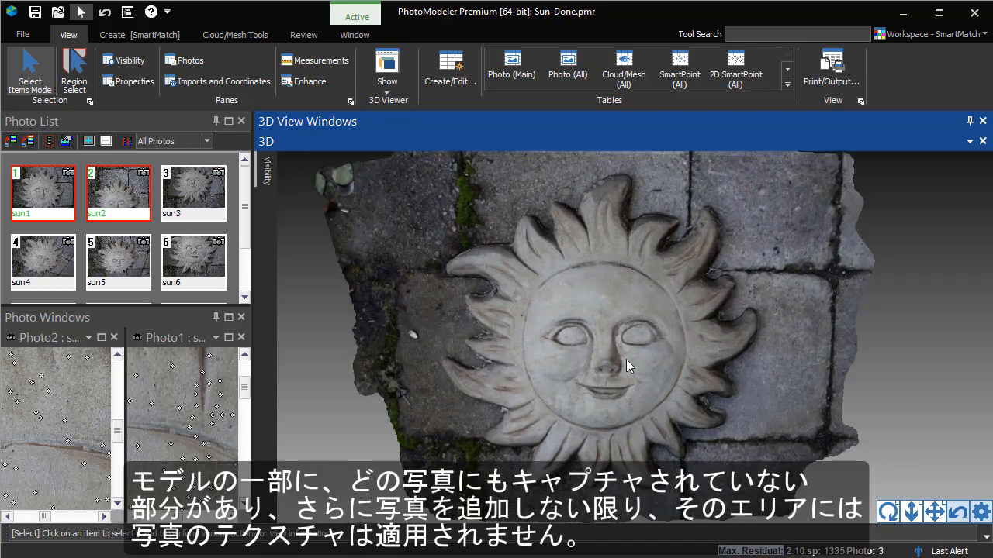
{"action": "left_click_drag", "start_coordinate": [626, 360], "coordinate": [635, 309]}
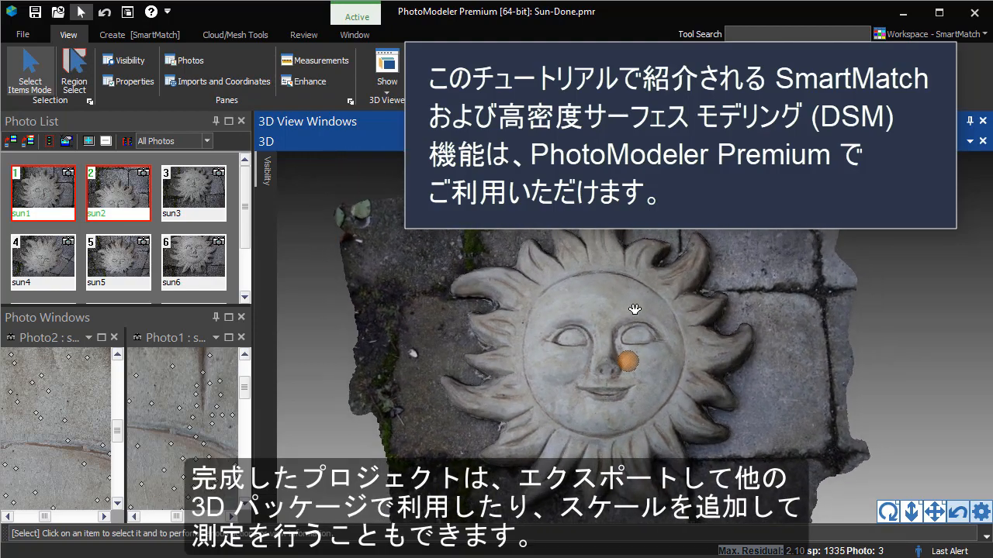